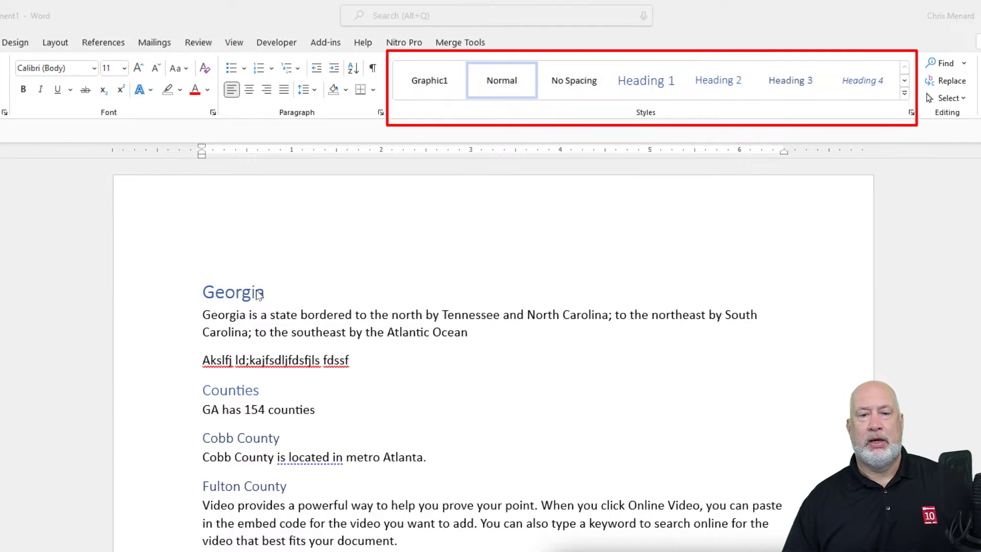
Step: Inspect the styles of the Georgia, Counties and Cobb County headings and the body text
click(259, 294)
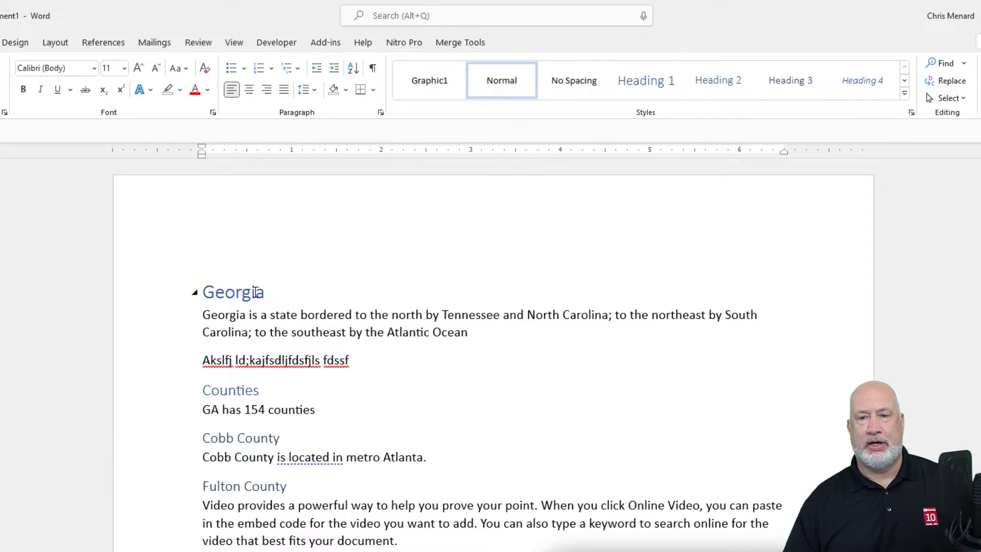
double_click(226, 291)
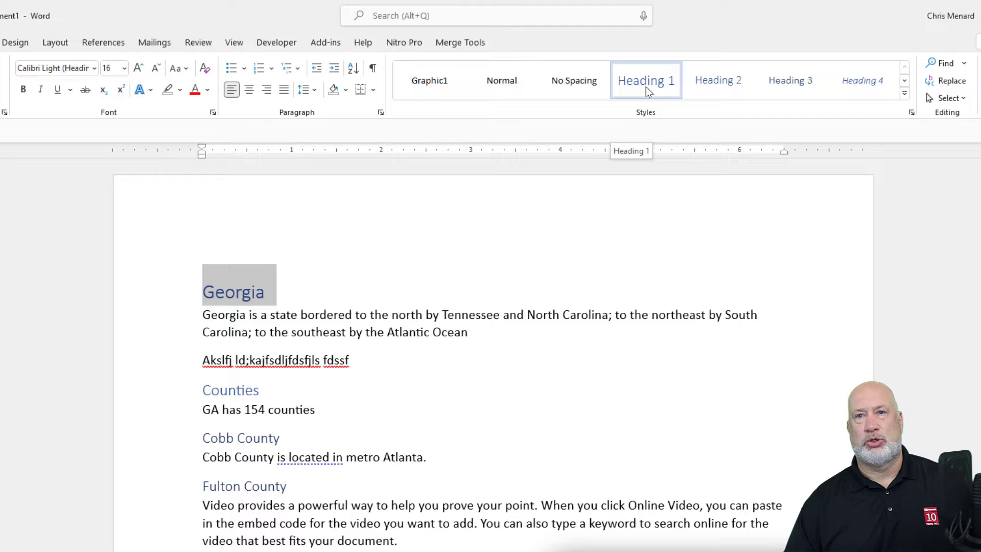
click(261, 397)
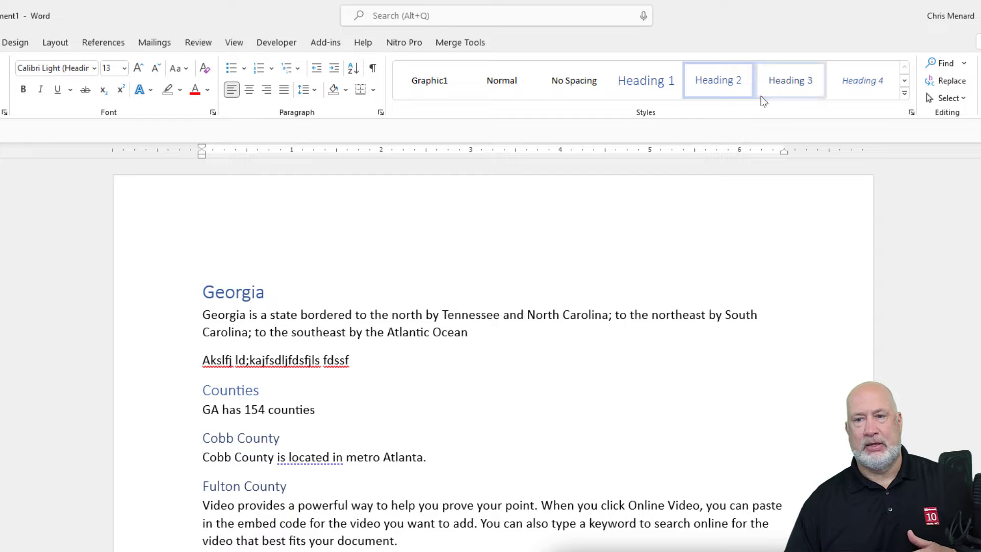
click(274, 437)
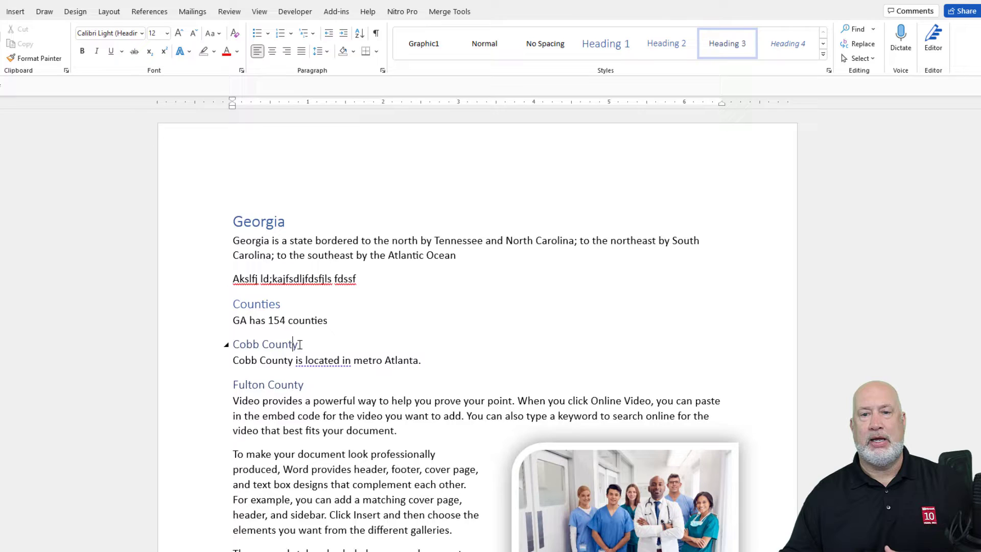
click(523, 476)
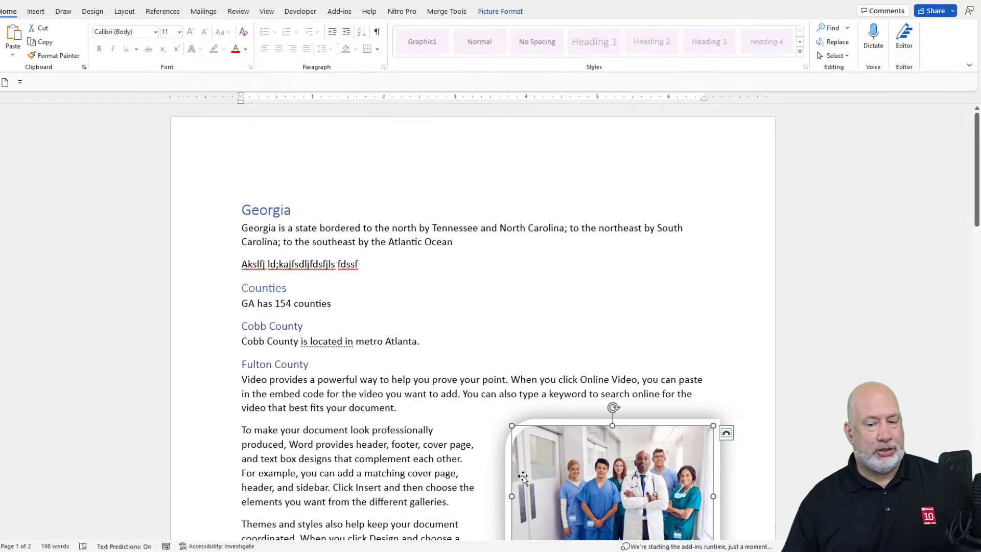
Step: Start a new paragraph directly below the line 'GA has 154 counties'
click(469, 340)
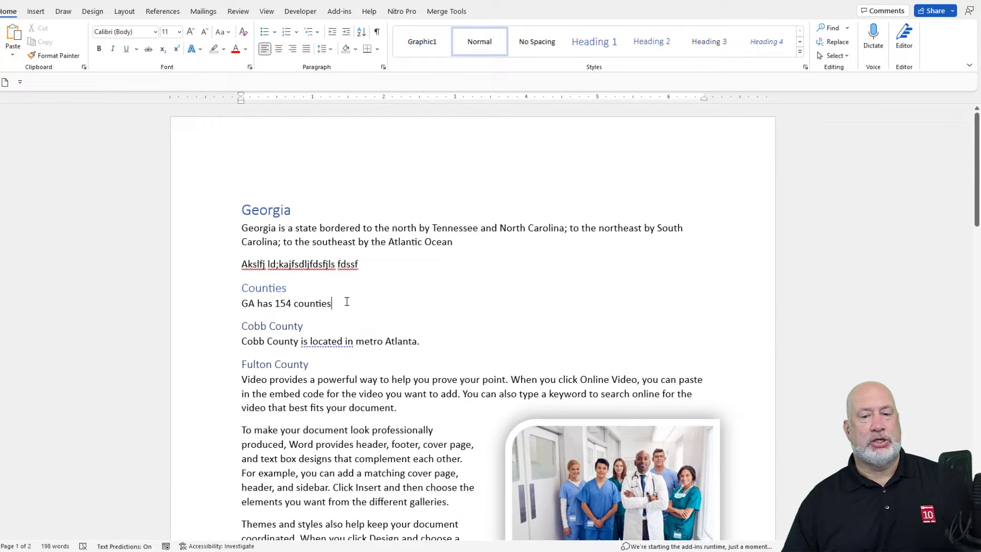
key(Return)
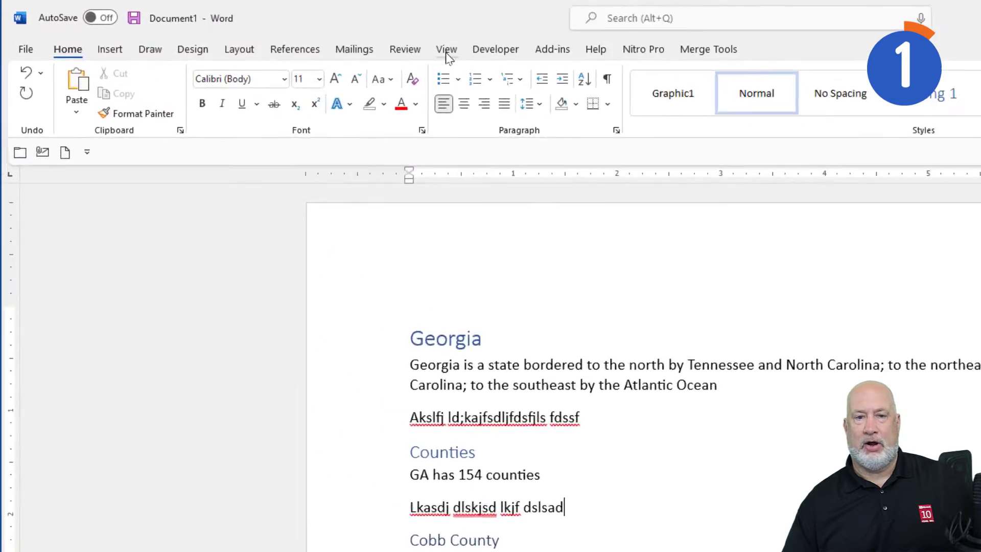
Step: Switch the Georgia document to Draft view from the View ribbon
click(294, 31)
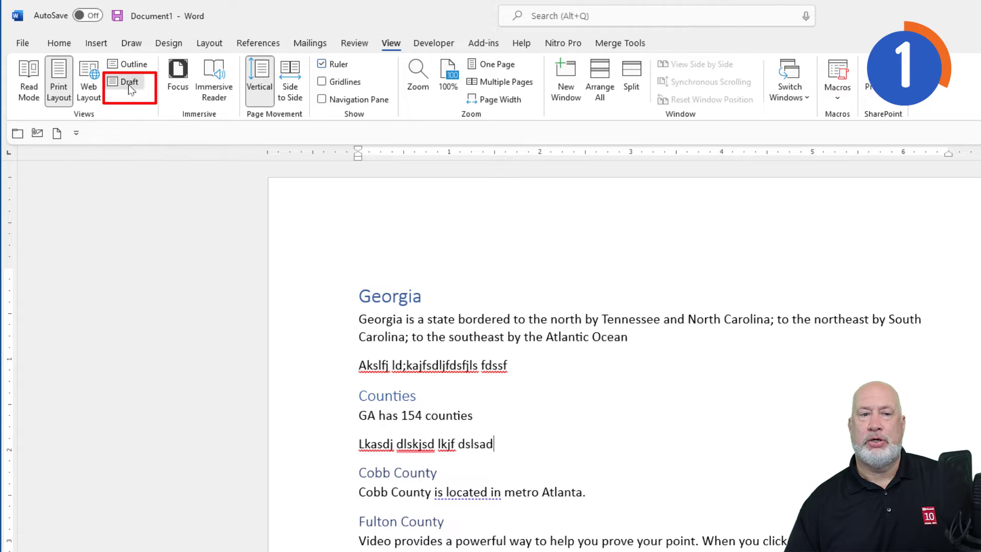
click(128, 84)
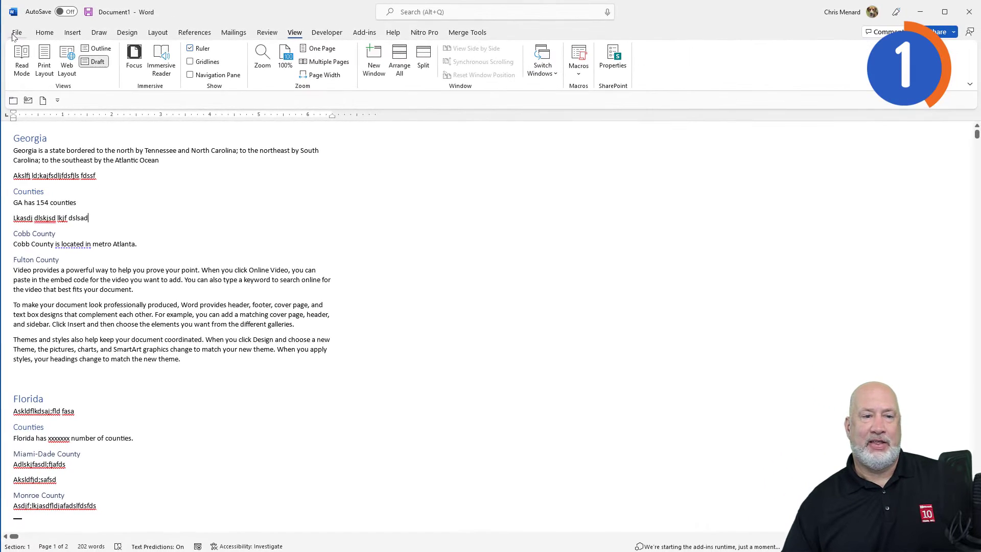
Step: In Word Options > Advanced, set the style area pane width for Draft and Outline views to 1.25 inches
click(19, 37)
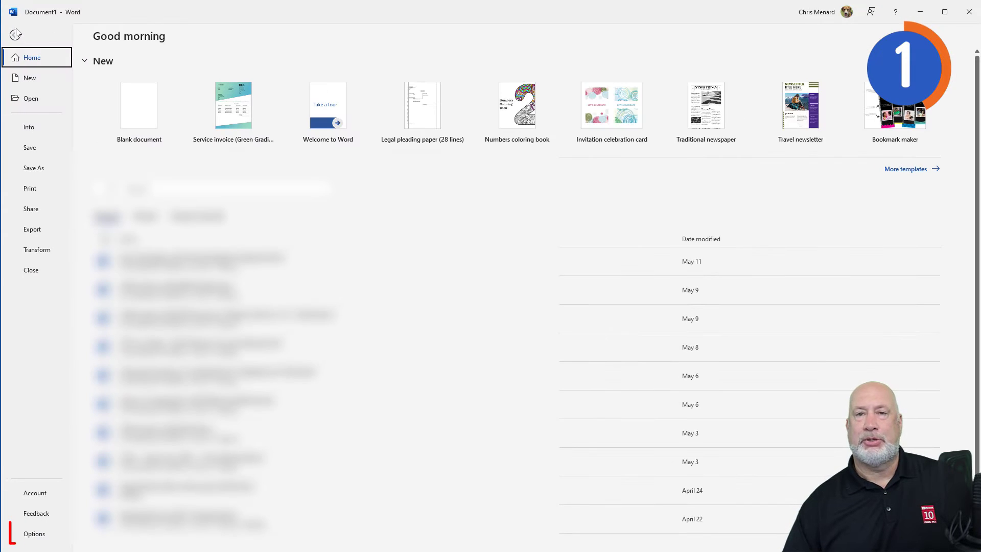
click(34, 533)
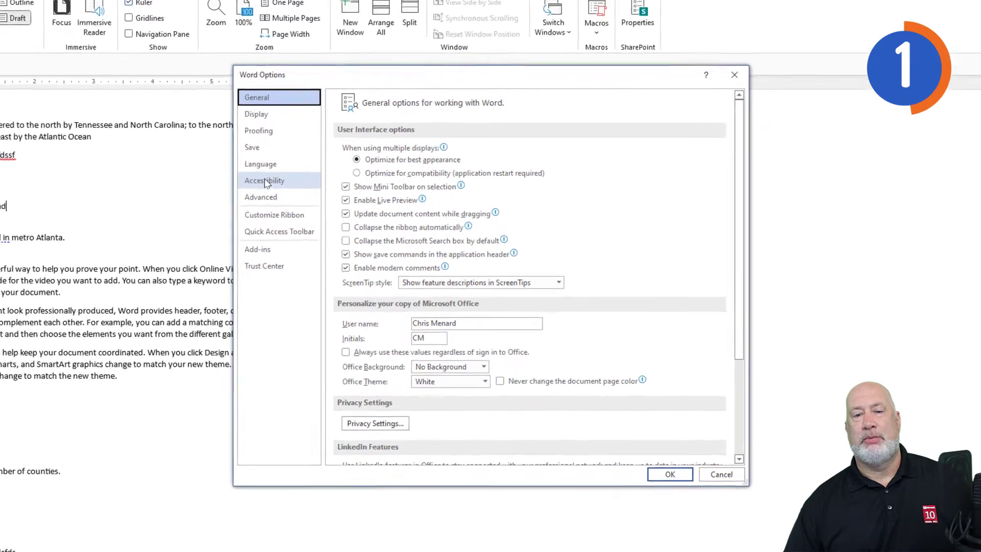
click(264, 182)
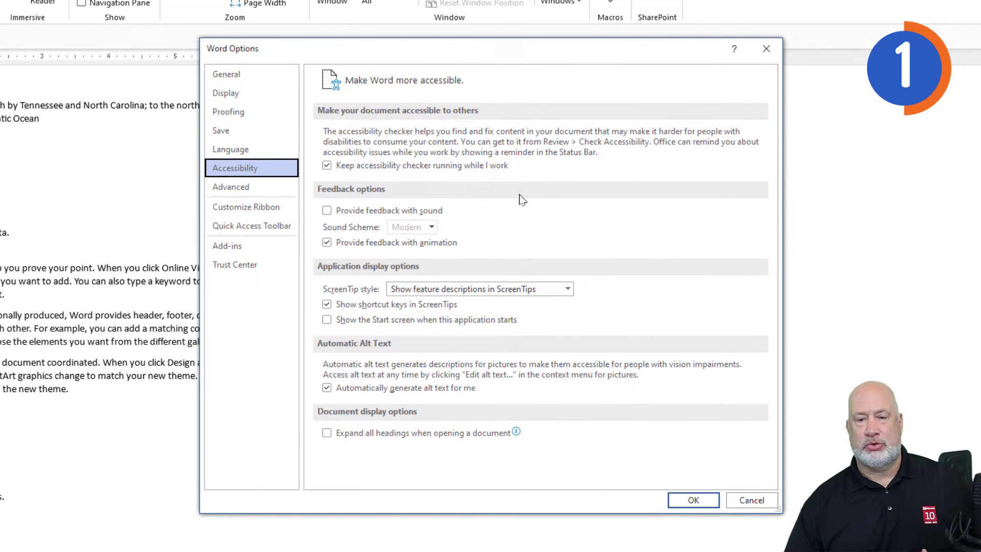
click(248, 189)
scroll(407, 200, down, 5)
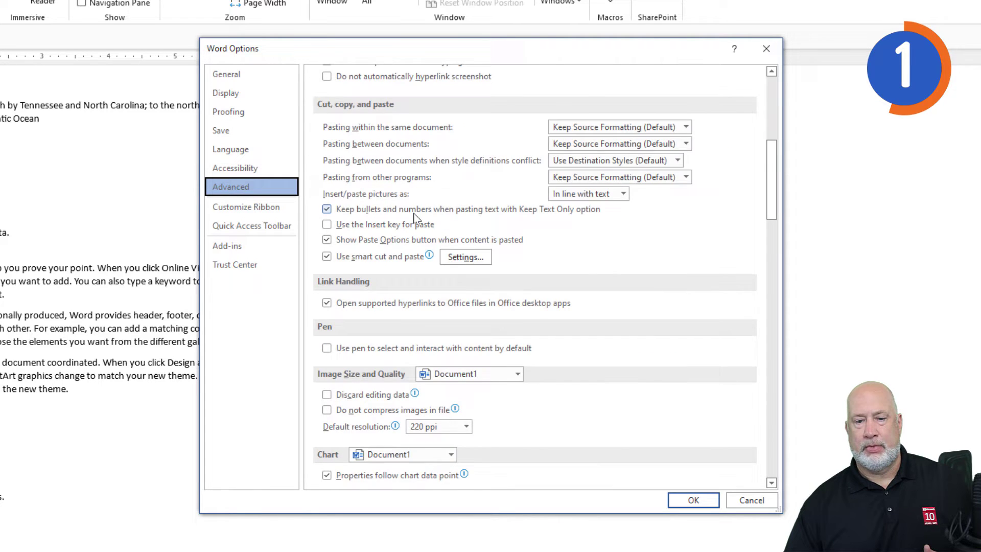
scroll(415, 217, down, 5)
scroll(414, 218, down, 5)
scroll(415, 219, down, 3)
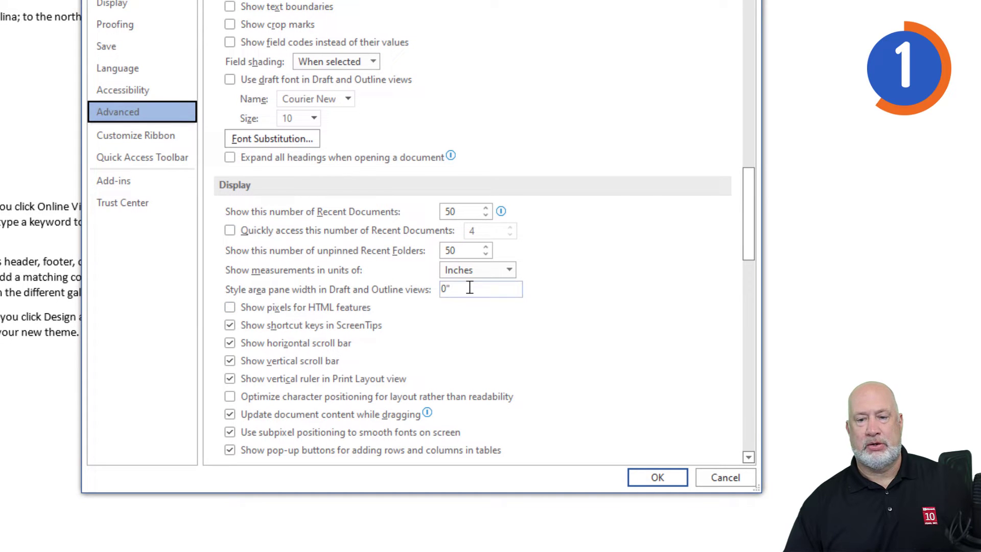
click(469, 289)
text(1.25)
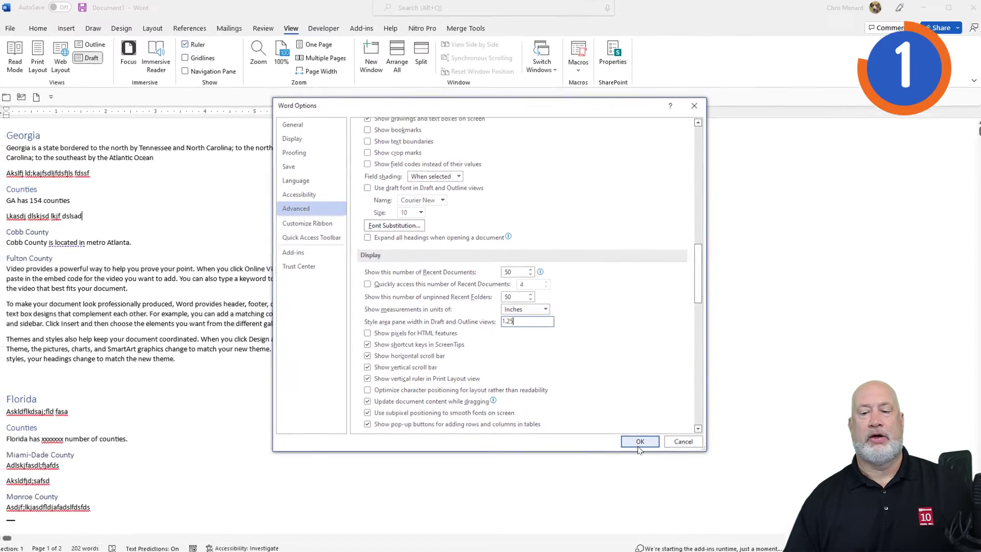
Step: Confirm Word Options so style names appear beside each paragraph, then return to the placeholder line
click(638, 441)
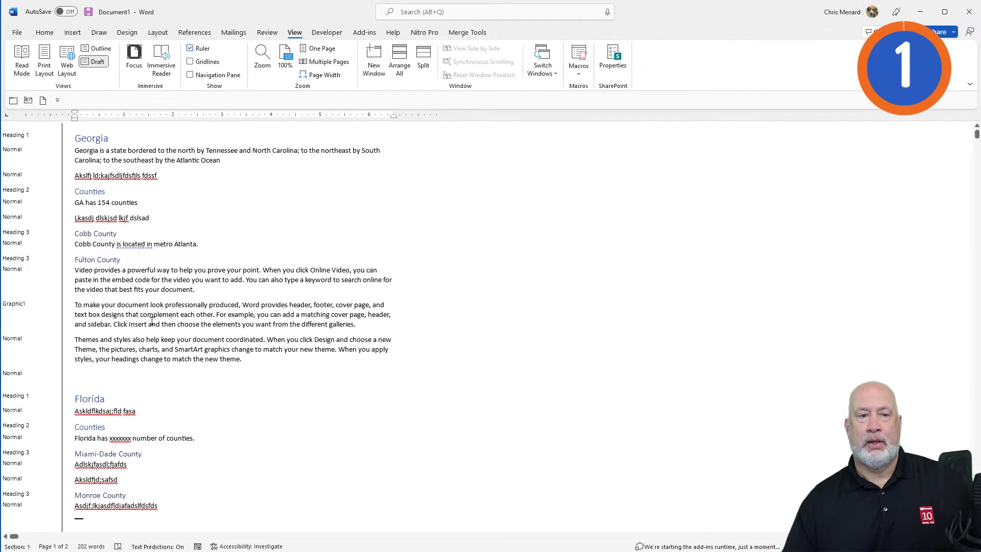
click(151, 218)
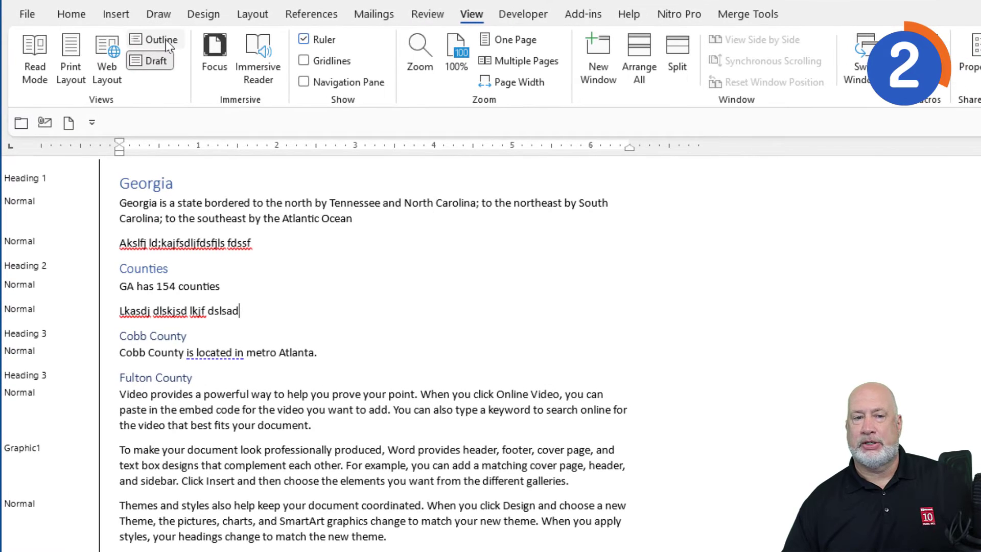
Step: Switch to Outline view and show Level 1, then Level 2, then All Levels
click(166, 40)
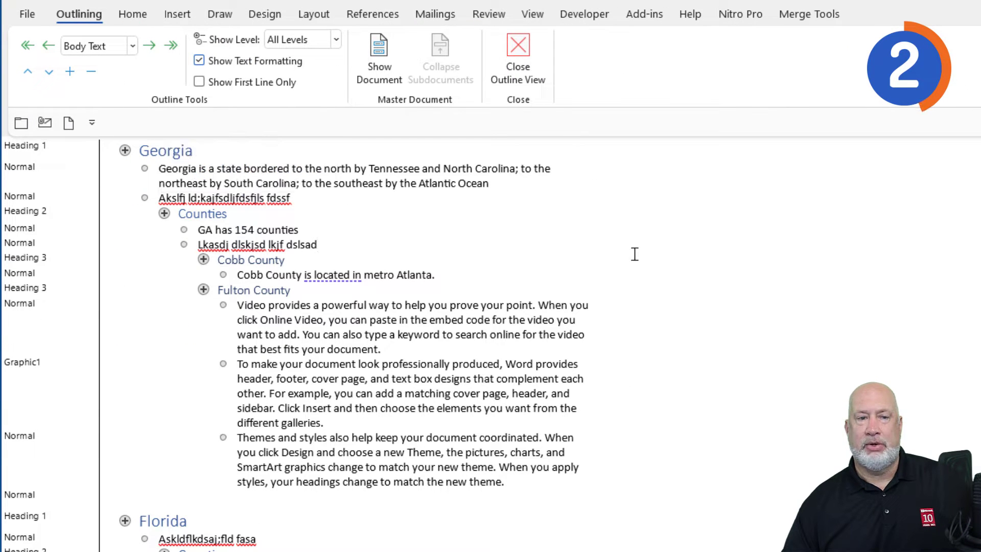
click(336, 40)
click(290, 59)
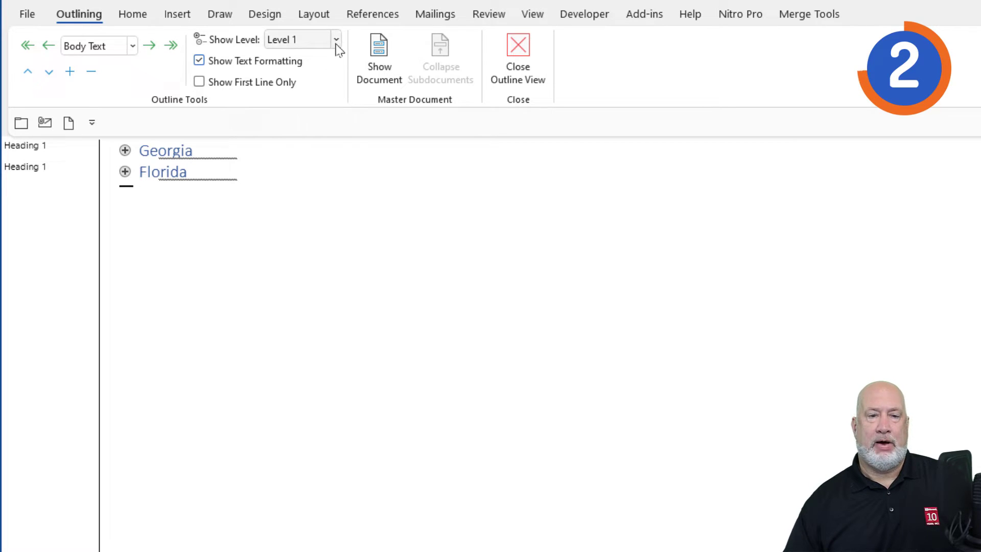
click(335, 40)
click(317, 84)
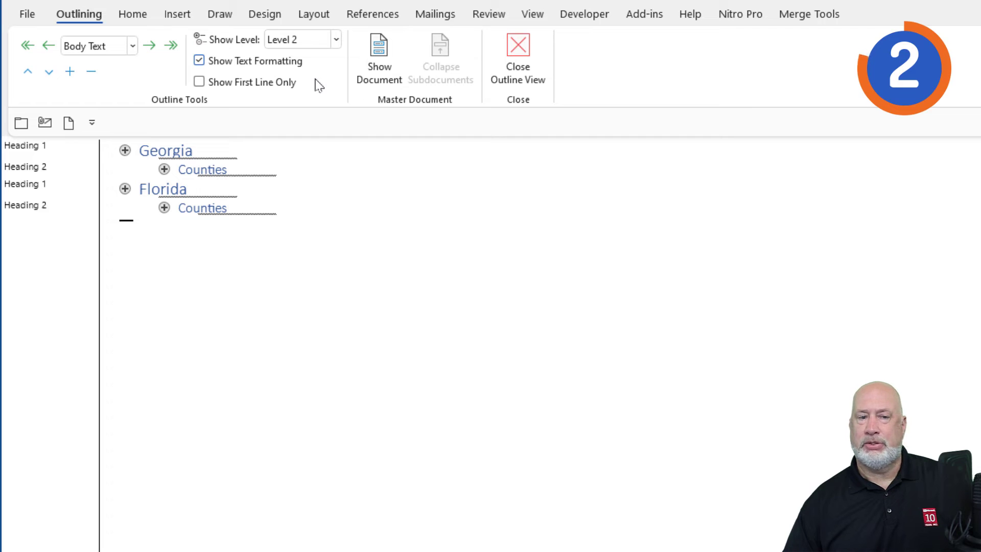
click(336, 40)
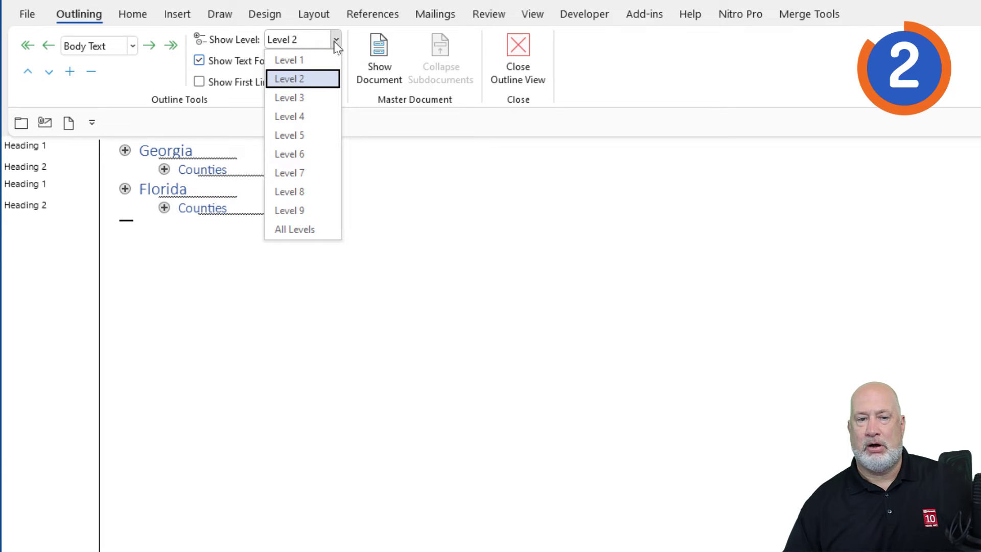
click(311, 233)
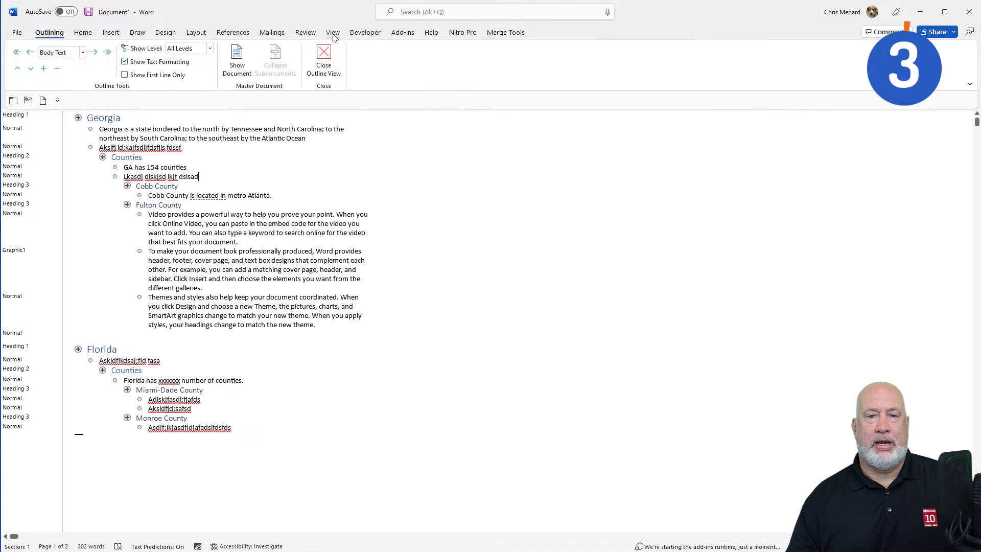
Step: Return the document to Print Layout view
click(332, 32)
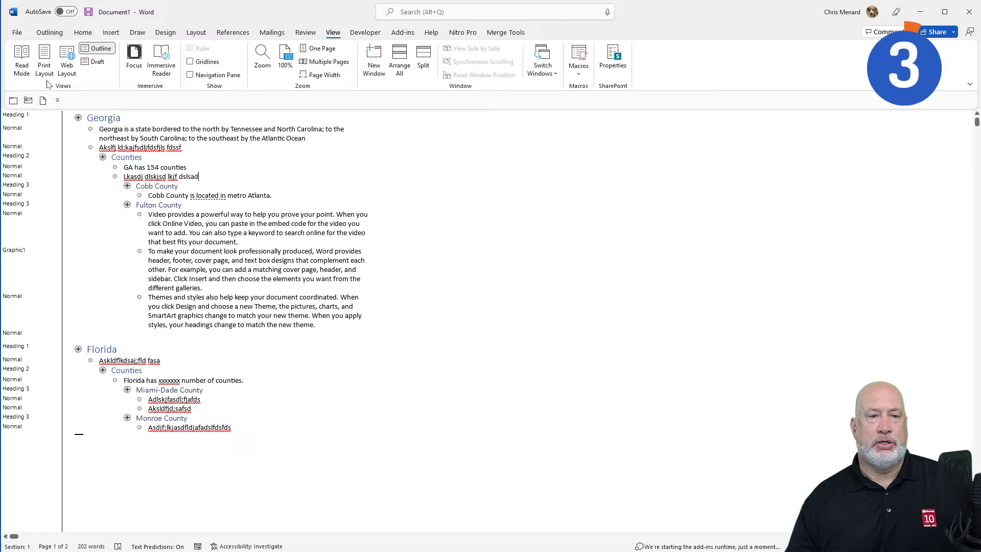
click(45, 62)
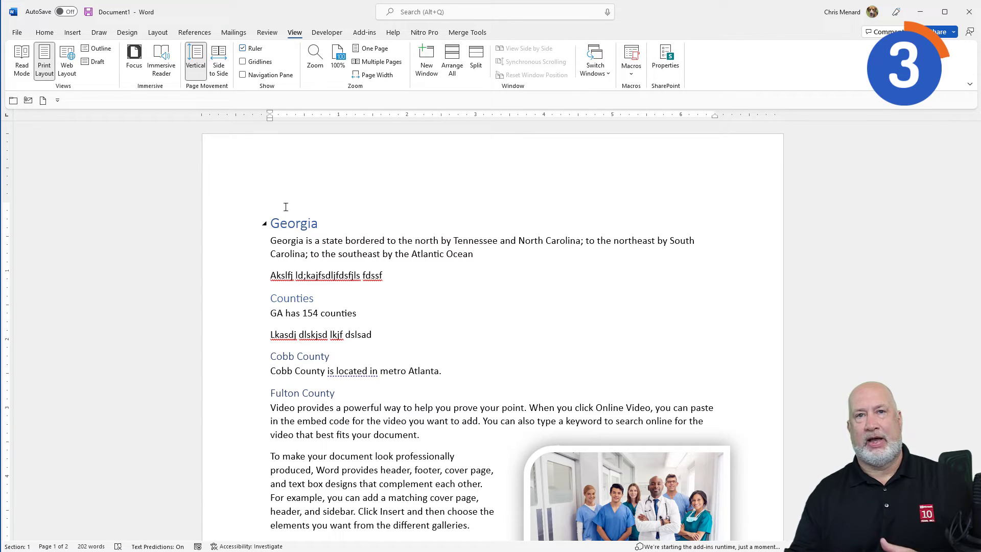
Step: In File > Print, set the print settings to output the list of Styles
click(17, 32)
click(29, 188)
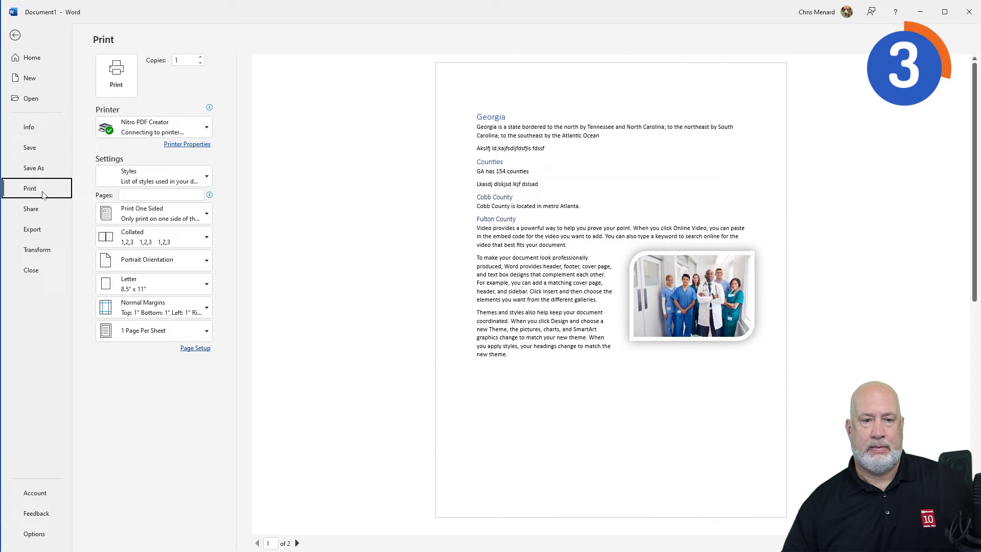
click(165, 178)
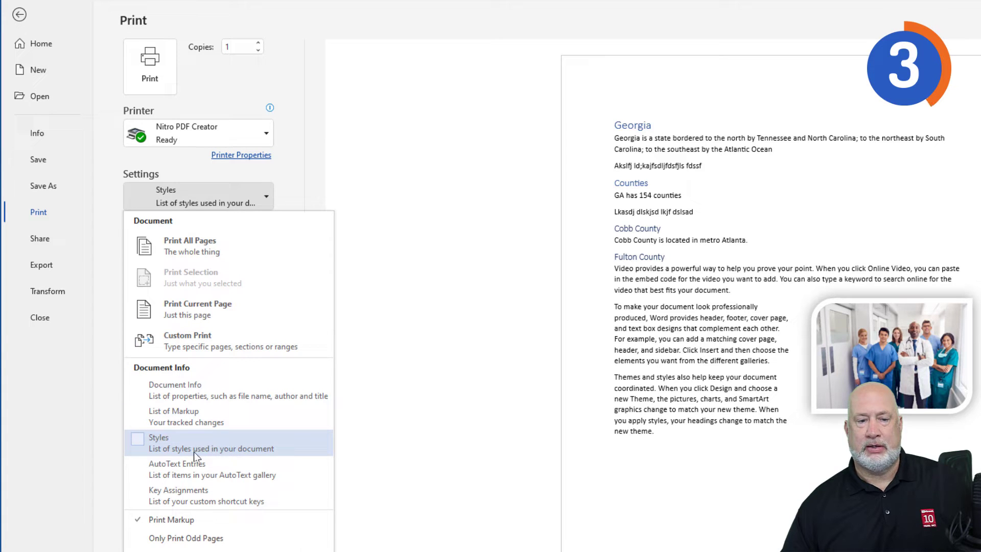
click(238, 448)
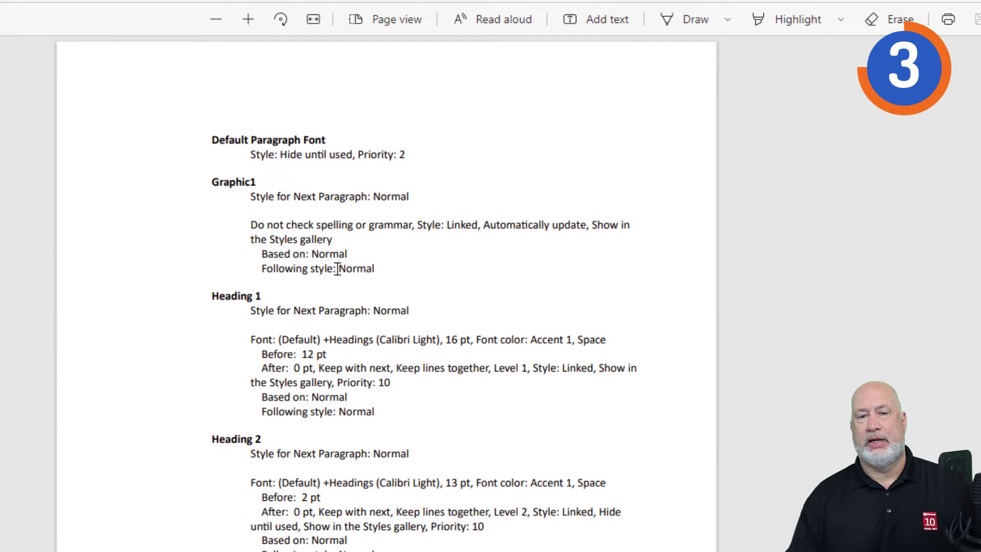
scroll(279, 256, down, 5)
scroll(279, 255, down, 2)
scroll(260, 193, up, 2)
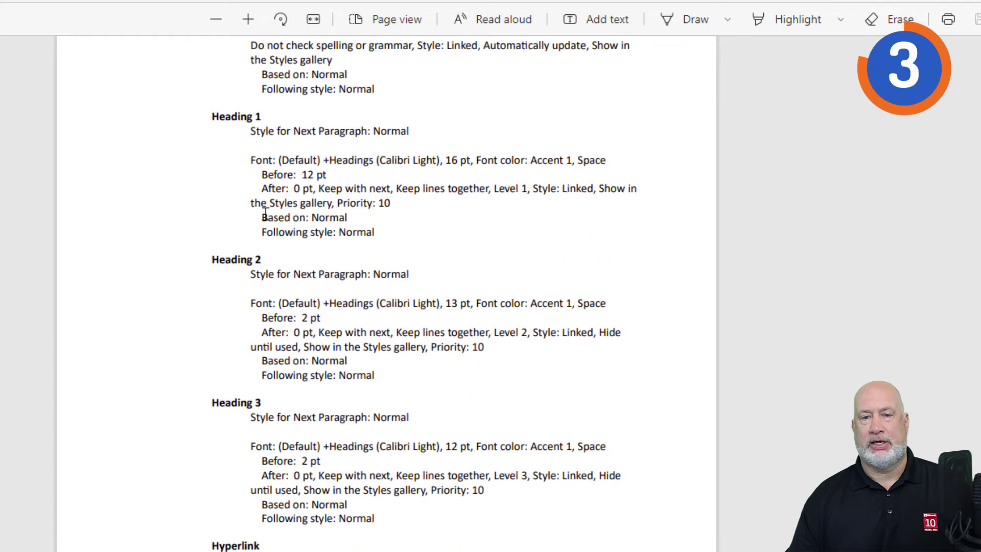
scroll(253, 150, up, 1)
scroll(253, 151, up, 1)
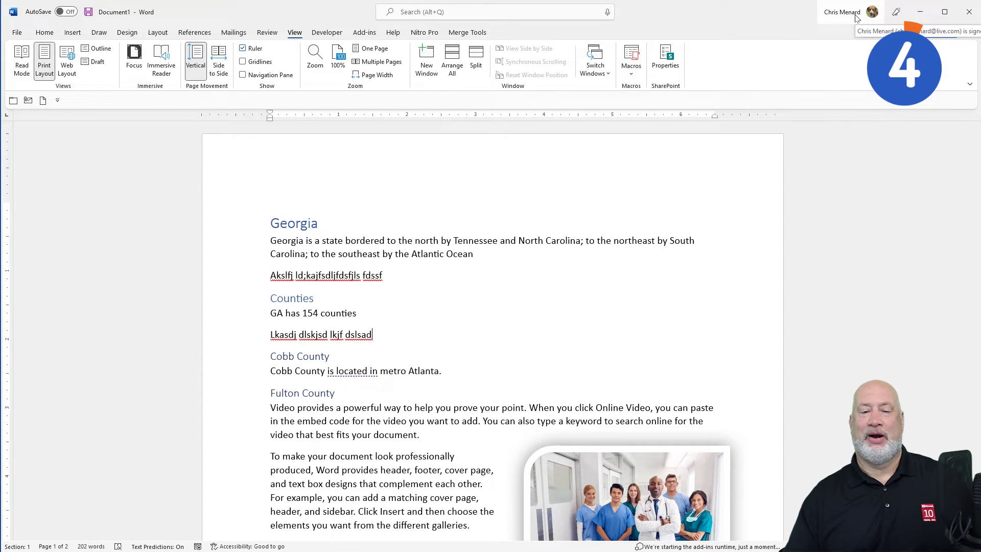
Step: Begin modifying the Heading 3 style from the Home tab Styles gallery
click(306, 299)
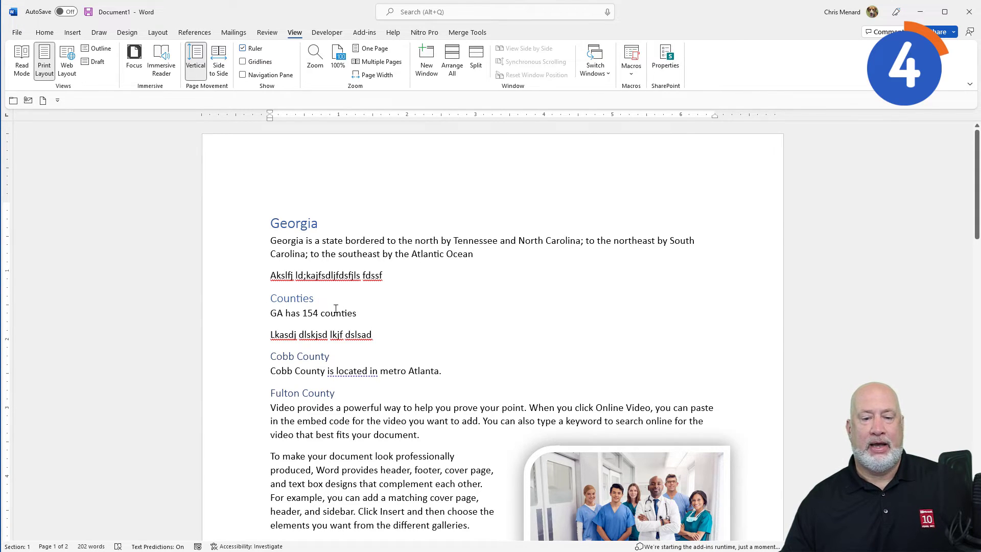
scroll(335, 308, down, 4)
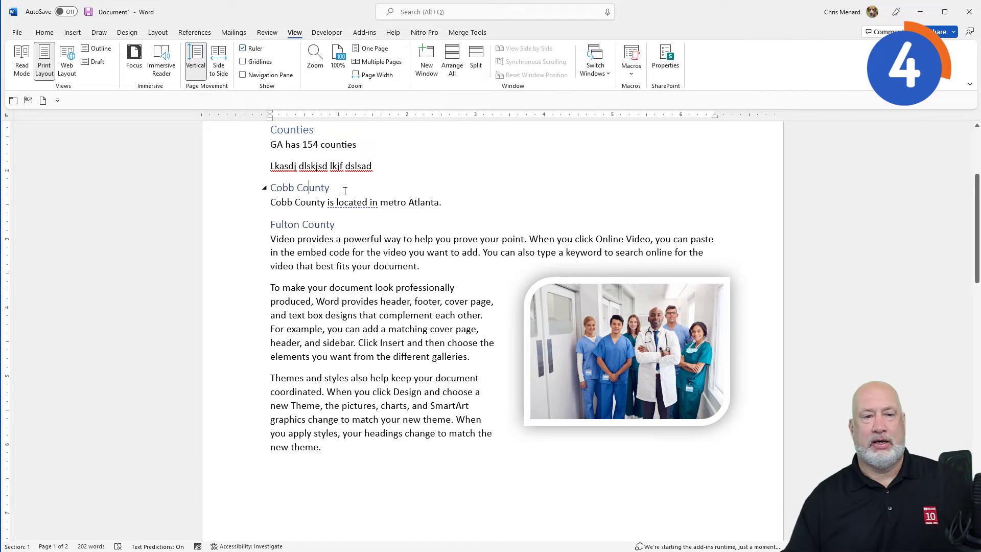
click(46, 33)
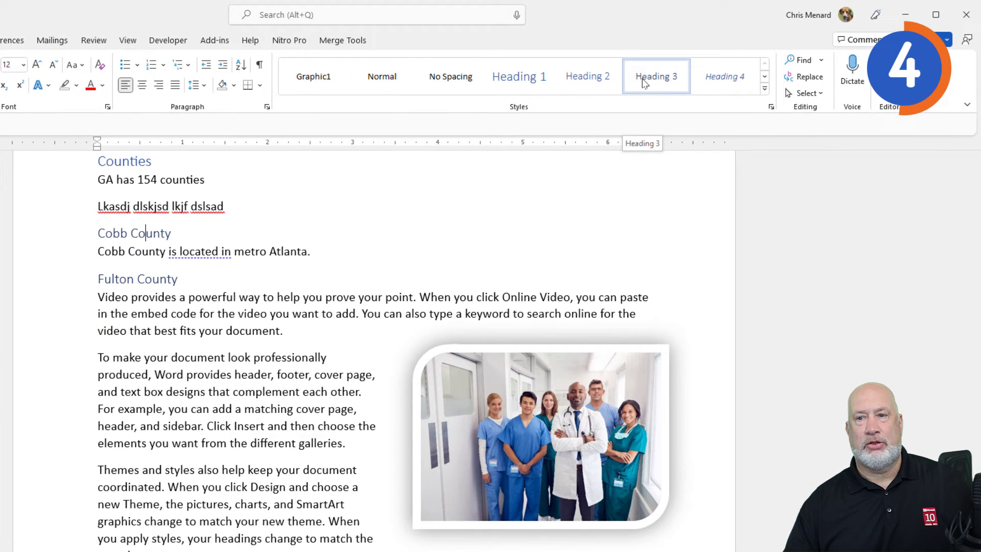
right_click(644, 83)
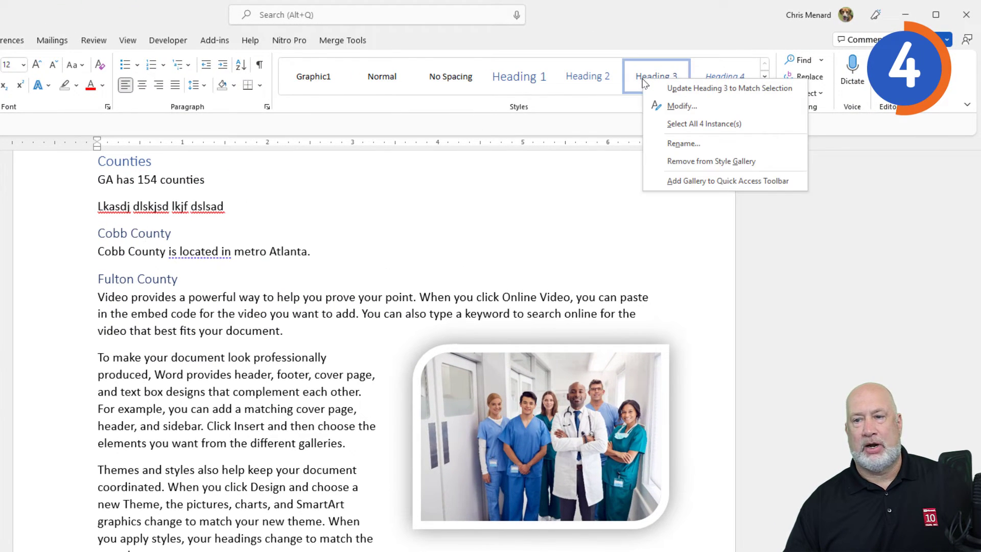
click(679, 106)
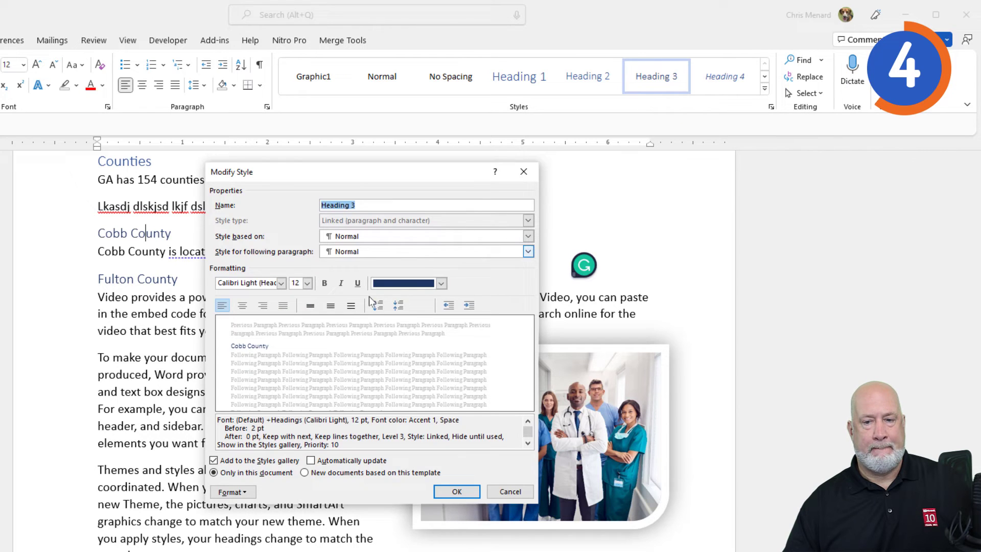
Step: Set the Heading 3 font colour to red and confirm so all county headings turn red
click(441, 284)
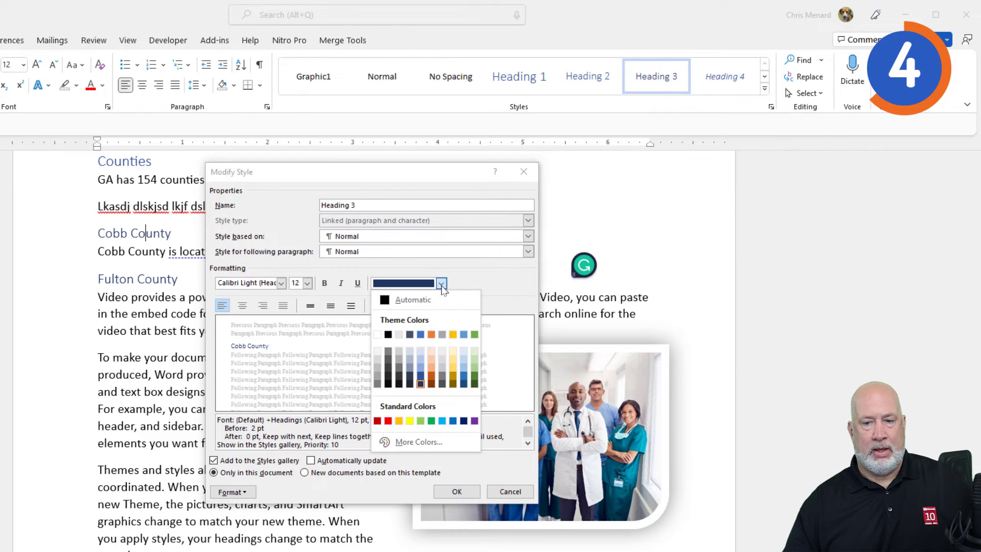
click(389, 421)
click(456, 491)
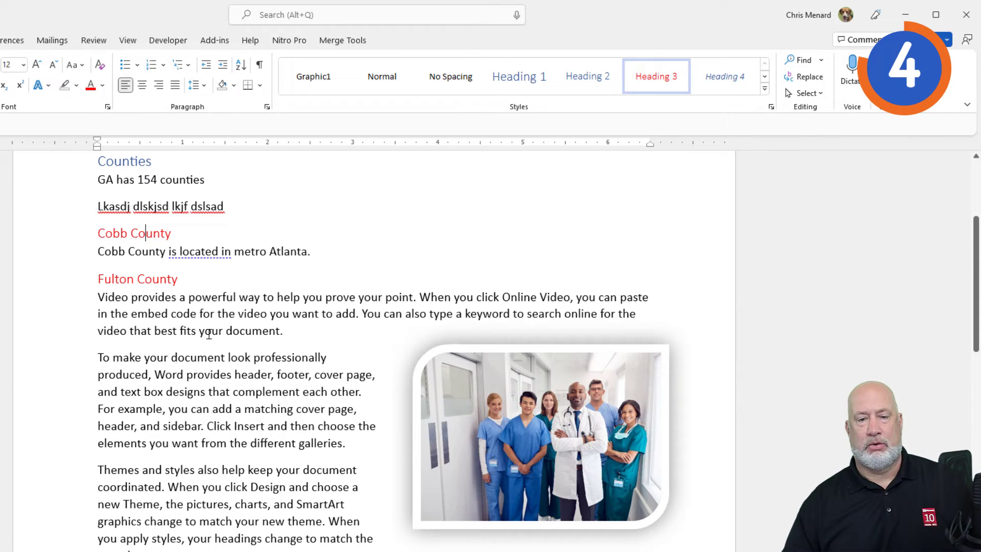
scroll(206, 334, down, 5)
scroll(207, 334, down, 5)
scroll(206, 333, down, 4)
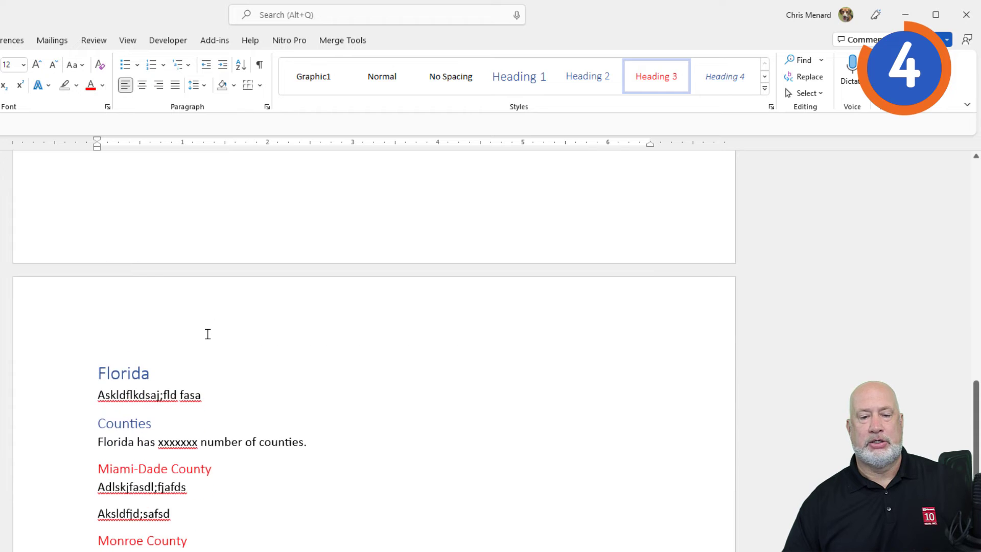
scroll(207, 333, down, 5)
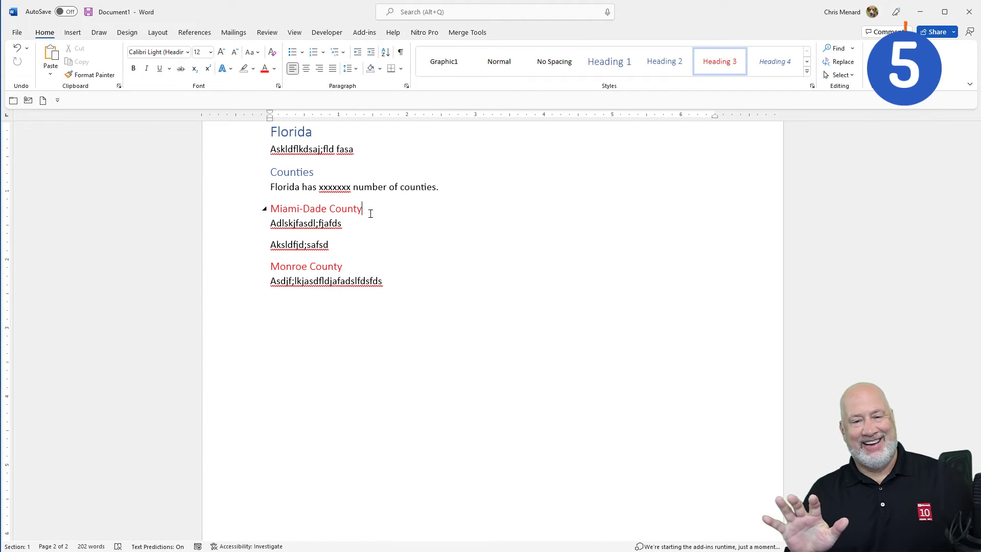
scroll(370, 212, up, 5)
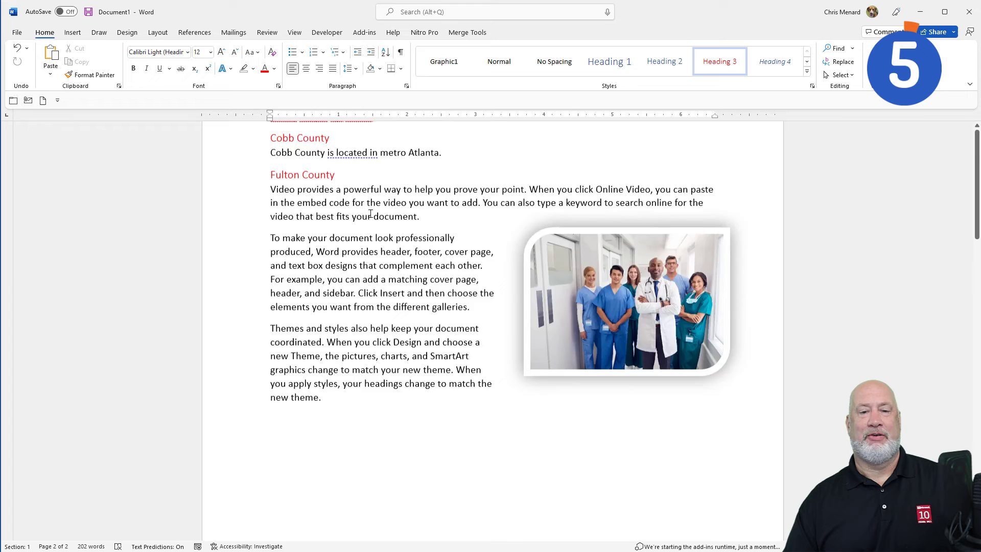
scroll(369, 212, up, 5)
Step: Insert a page break before the Georgia heading via Layout > Breaks
click(268, 223)
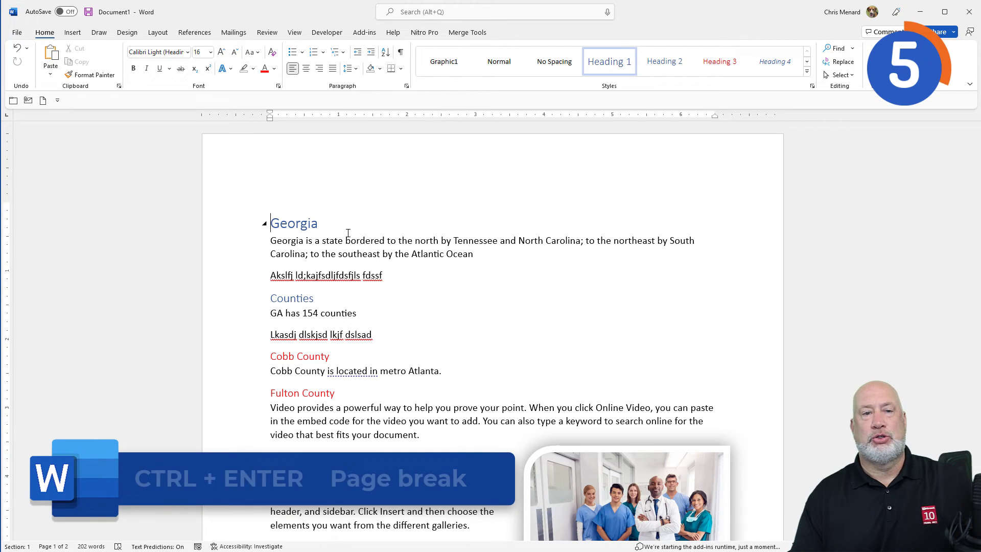
click(157, 32)
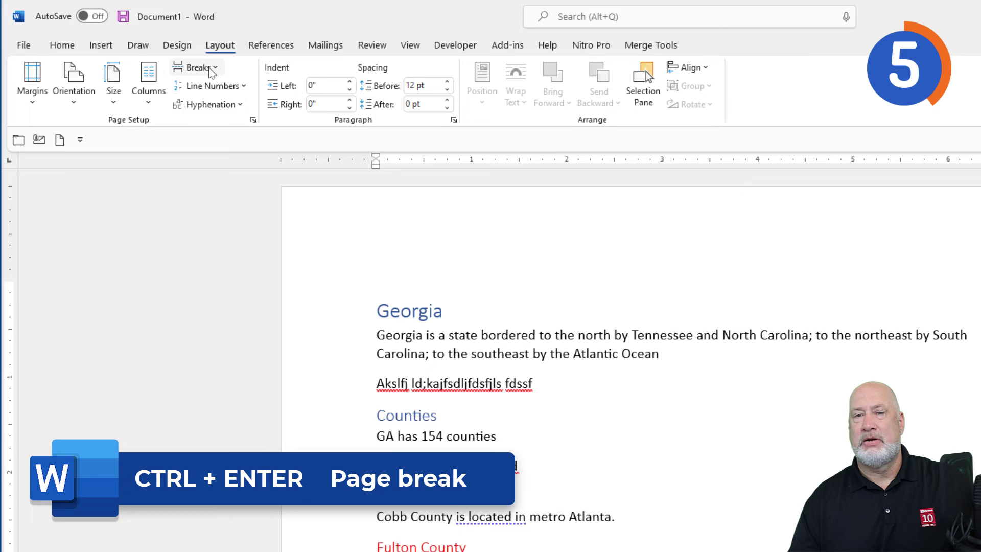
click(207, 69)
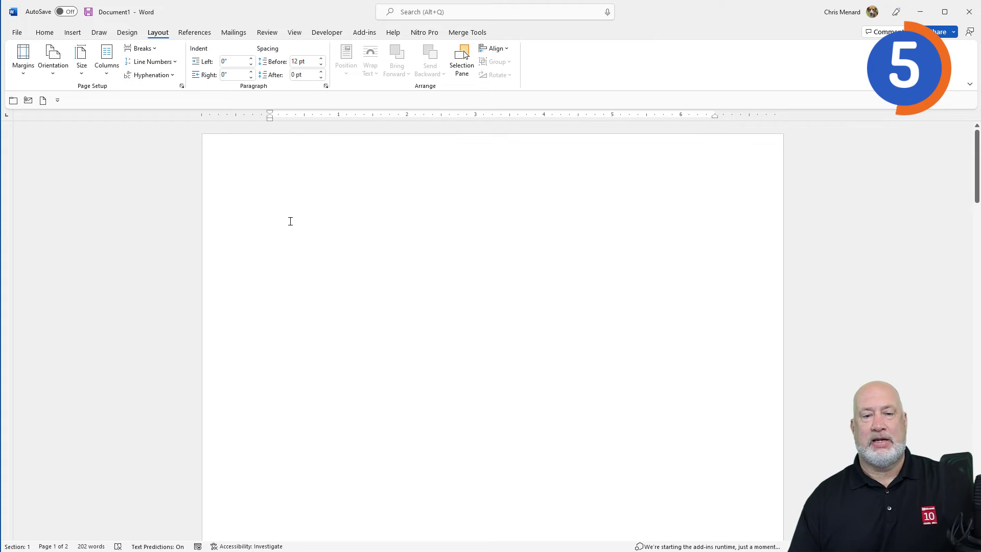
Step: Insert an Automatic Table 2 table of contents on the blank first page
click(290, 220)
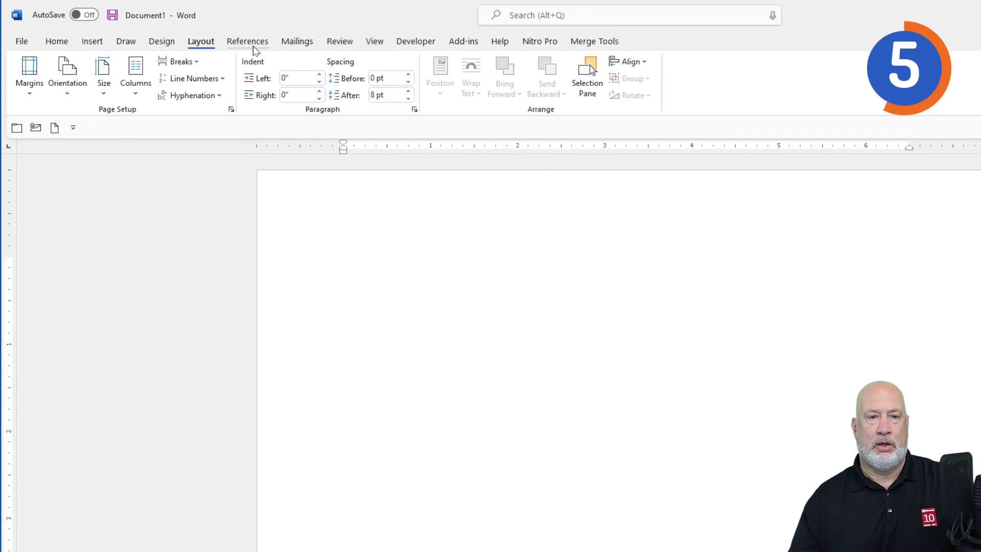
click(194, 32)
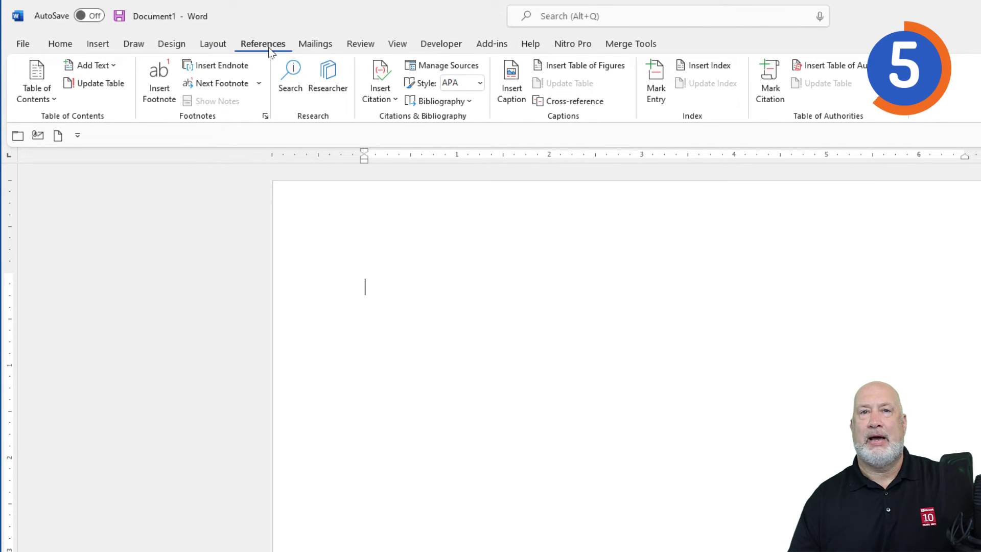
click(55, 96)
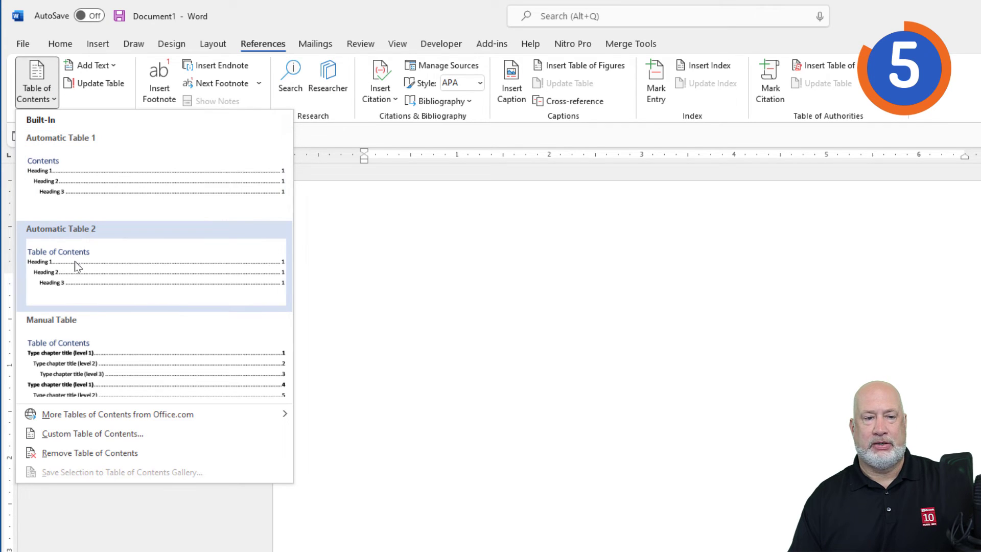
click(106, 269)
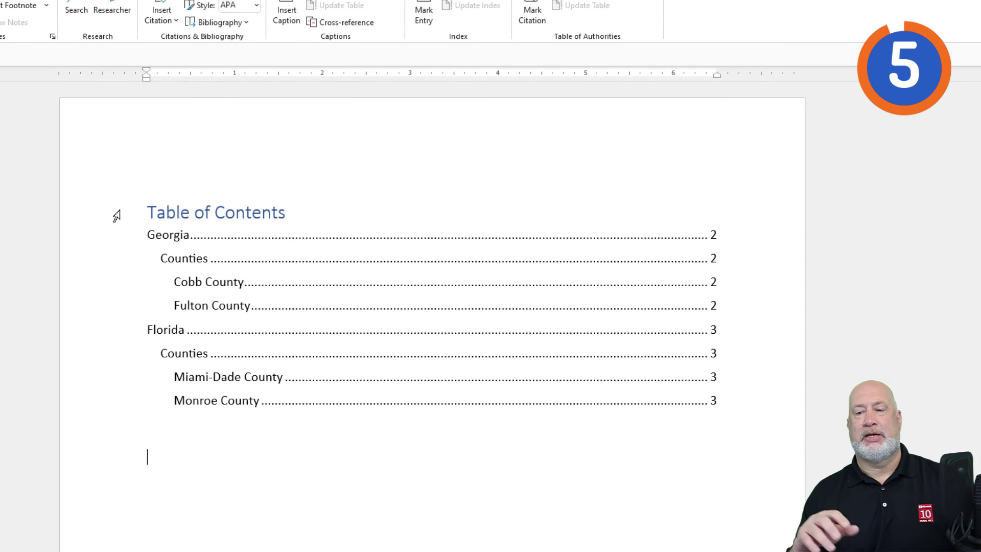